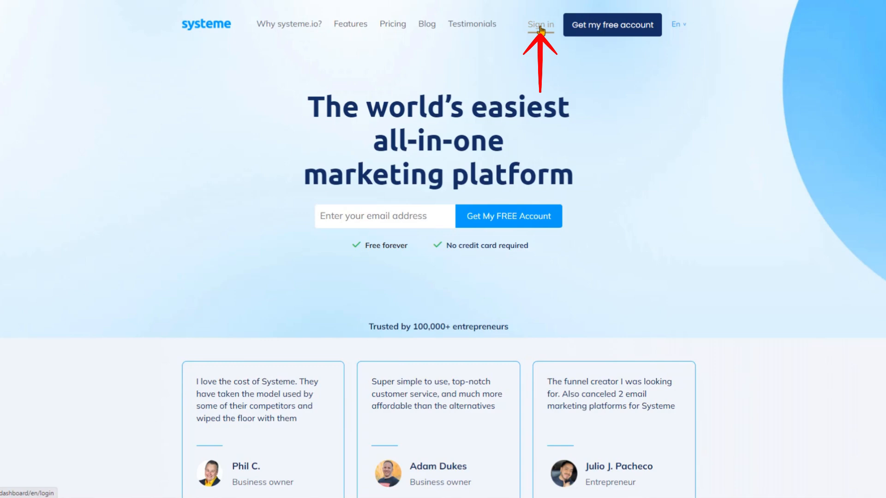
Sign in to the account and open the Sales funnels page.
left_click(541, 28)
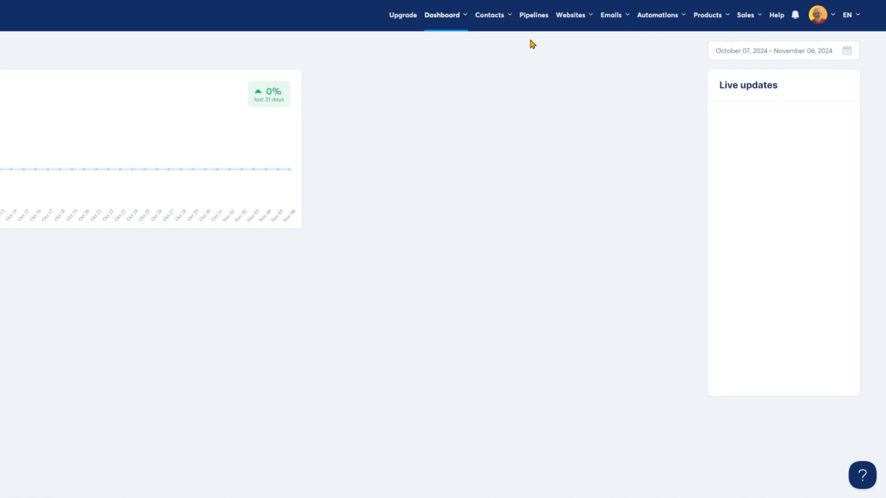
mouse_move(591, 18)
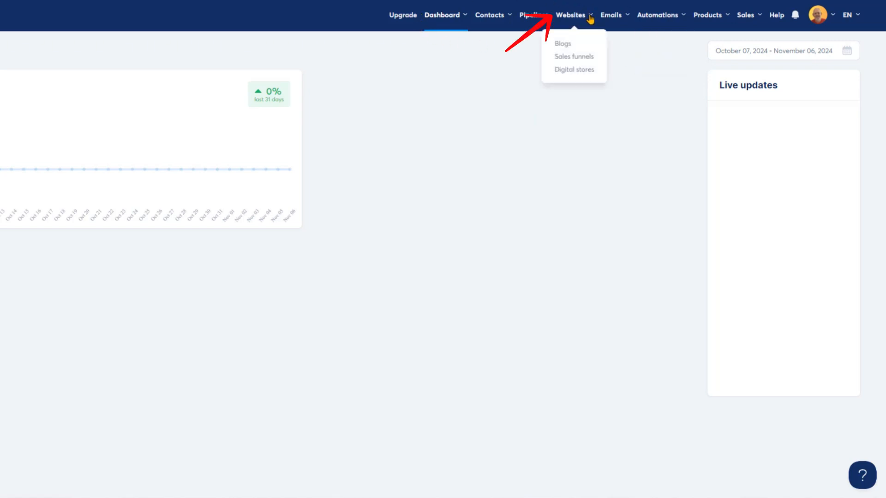
left_click(578, 57)
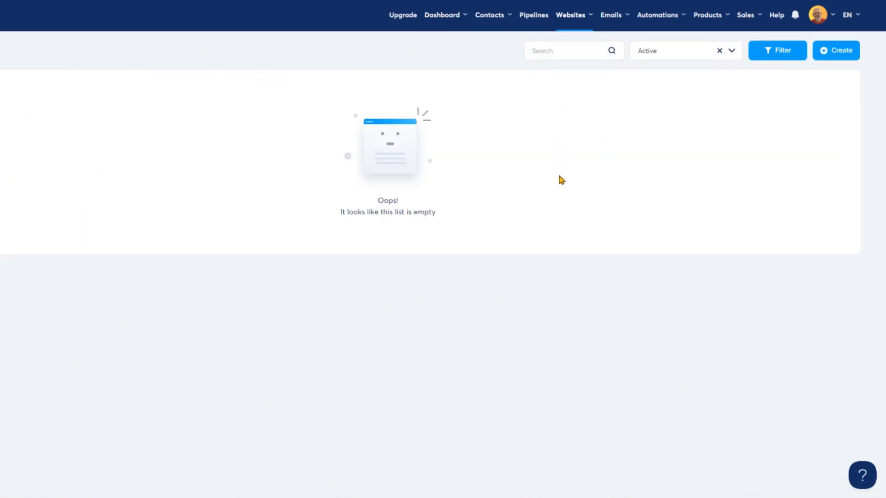
Create a funnel named DGC Marketing with the Build an audience goal and Euro currency.
left_click(838, 51)
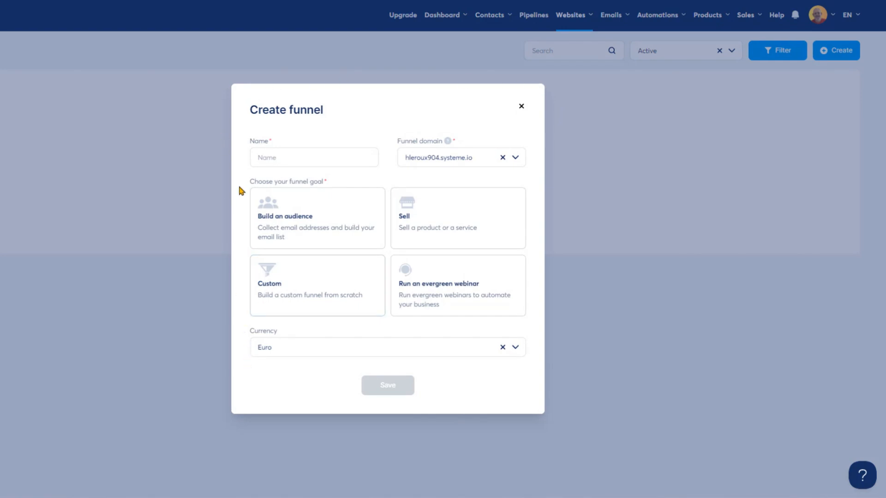
left_click(279, 157)
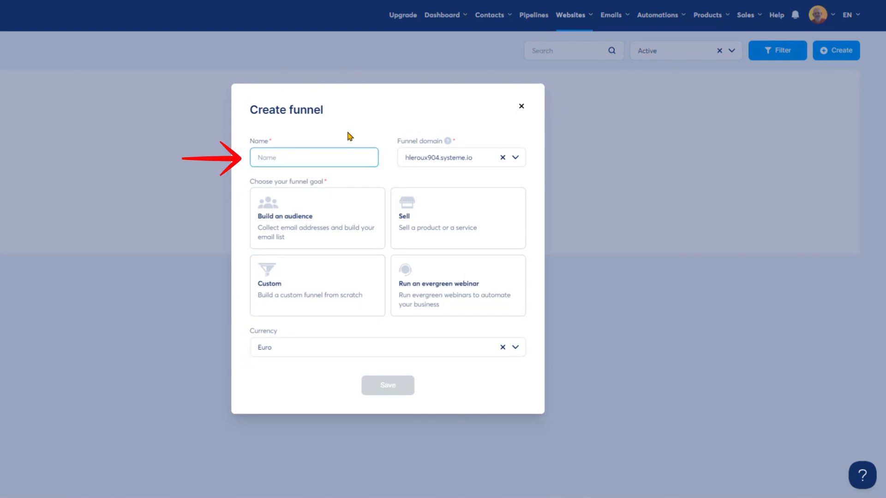
type("DGC Marketing")
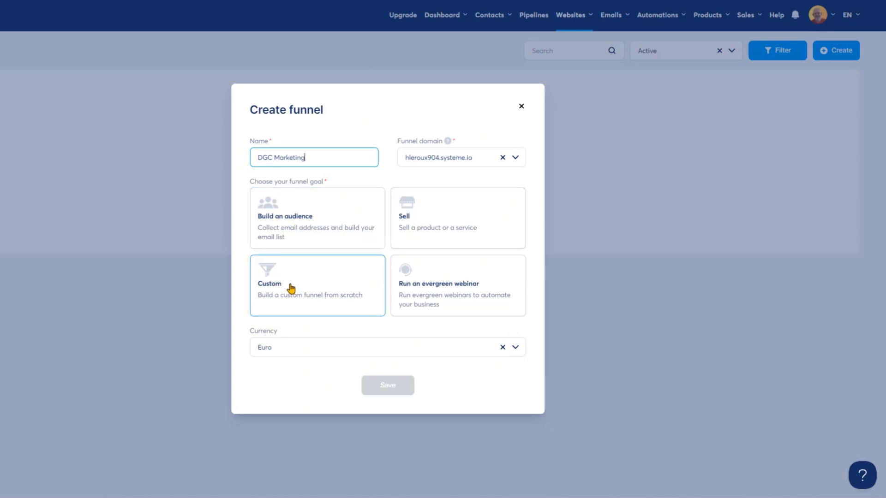
left_click(283, 224)
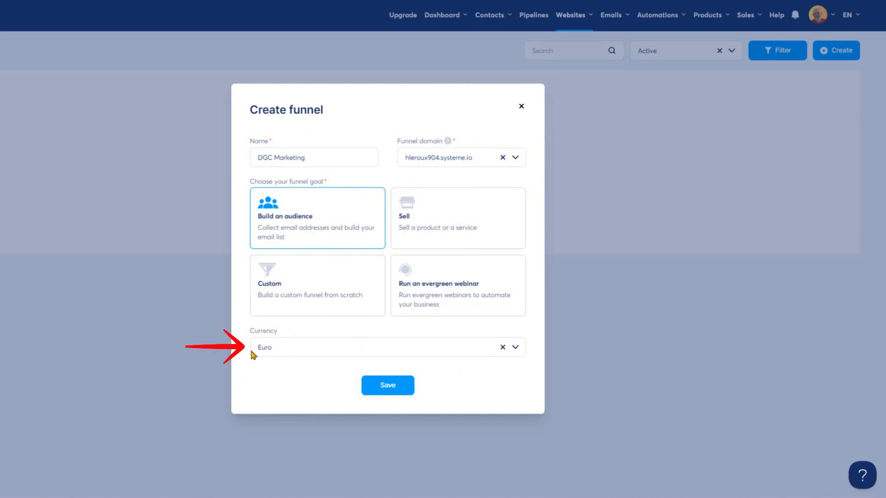
left_click(515, 351)
left_click(513, 351)
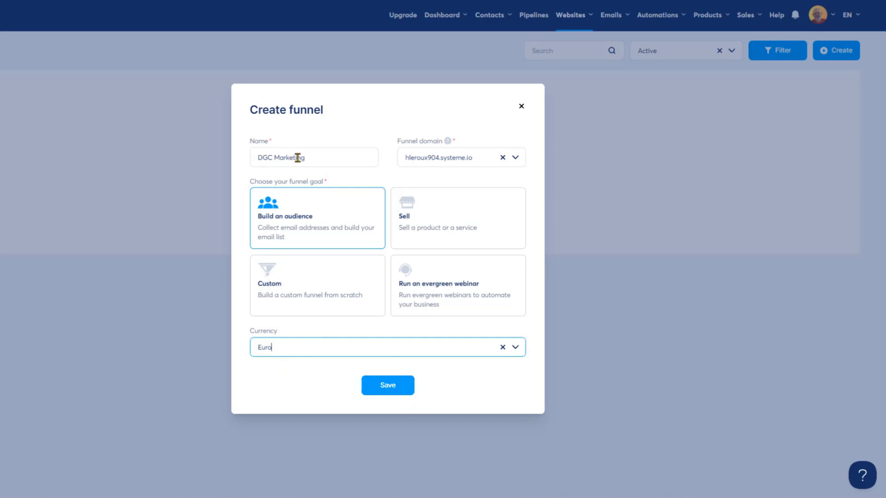
left_click(387, 387)
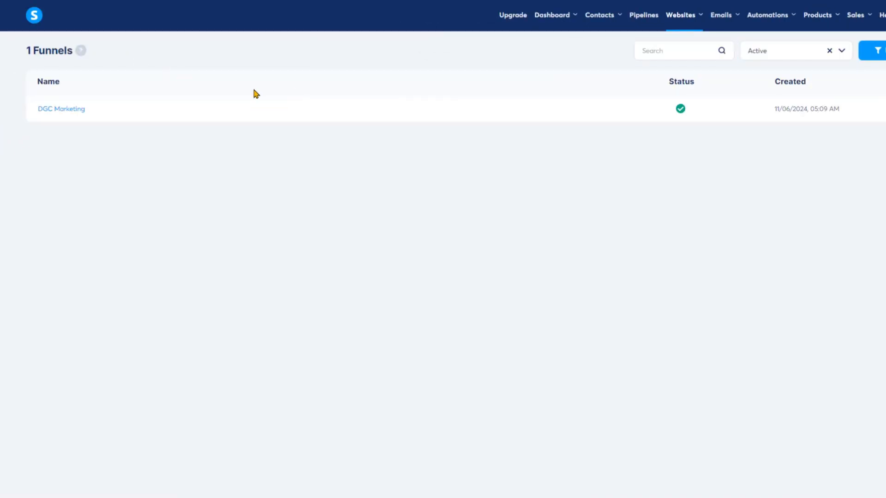
Open the DGC Marketing funnel and choose the 'Turn Your Boldest Goals Into Reality' template for the squeeze page.
left_click(64, 113)
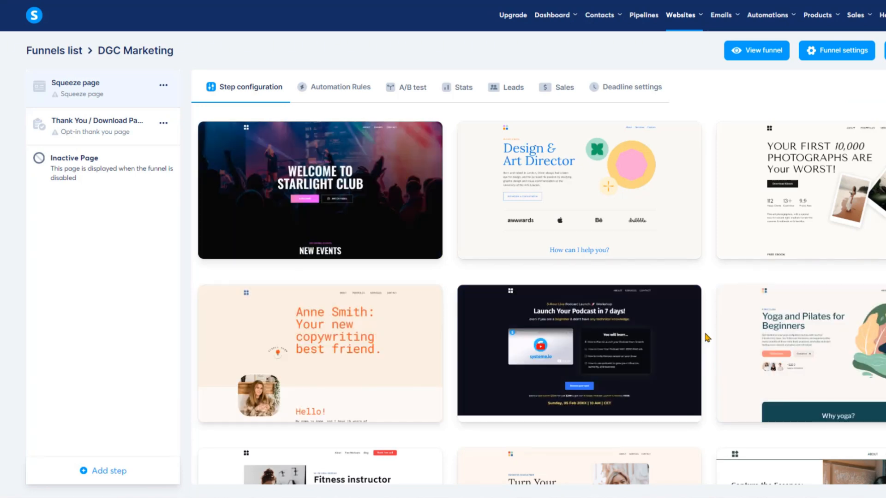
scroll(705, 339, "down", 3)
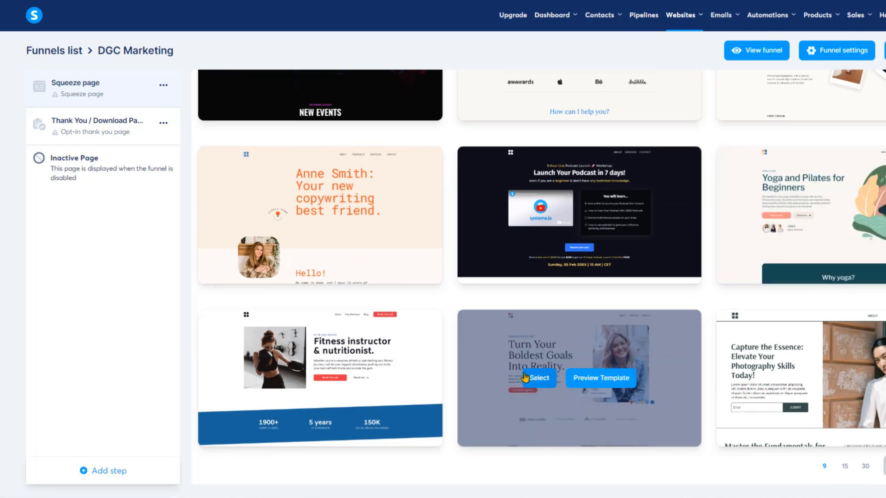
left_click(598, 380)
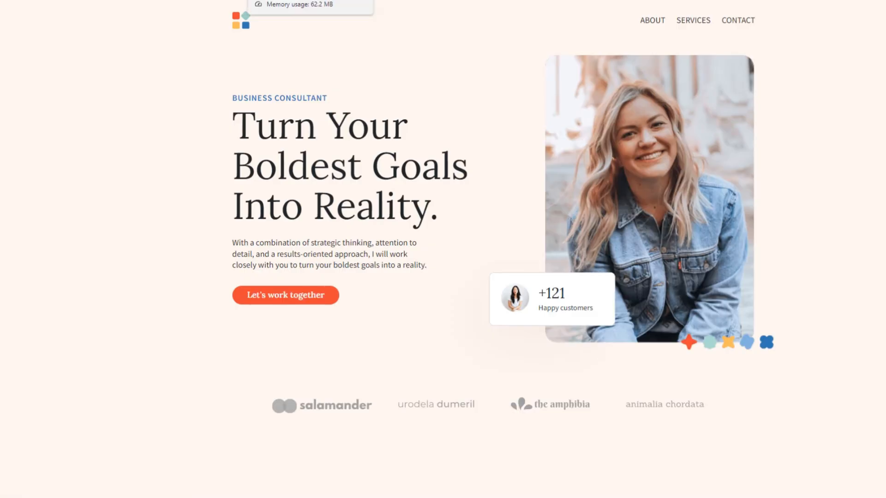
left_click(359, 0)
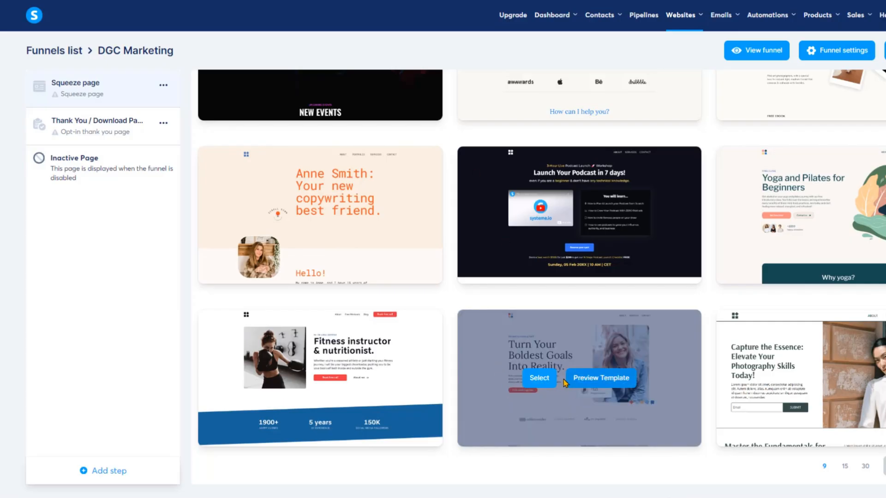
left_click(535, 380)
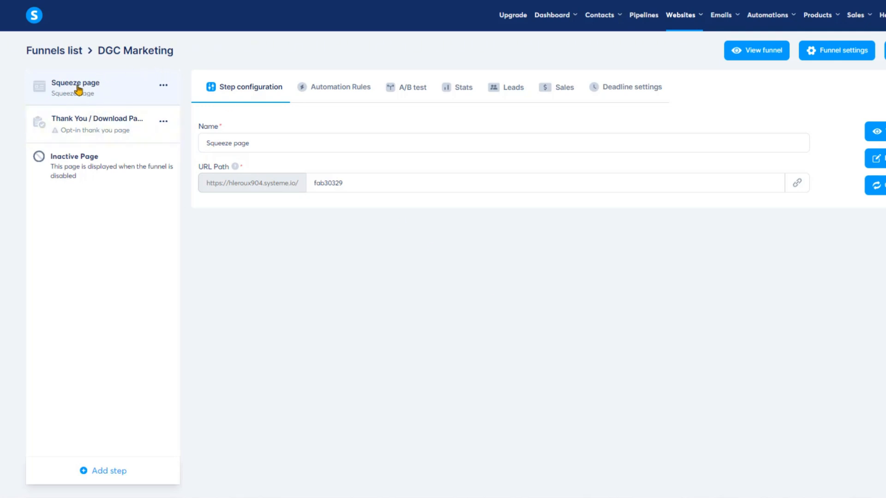
Set the squeeze page URL path to squeezepage and save it.
left_click(356, 184)
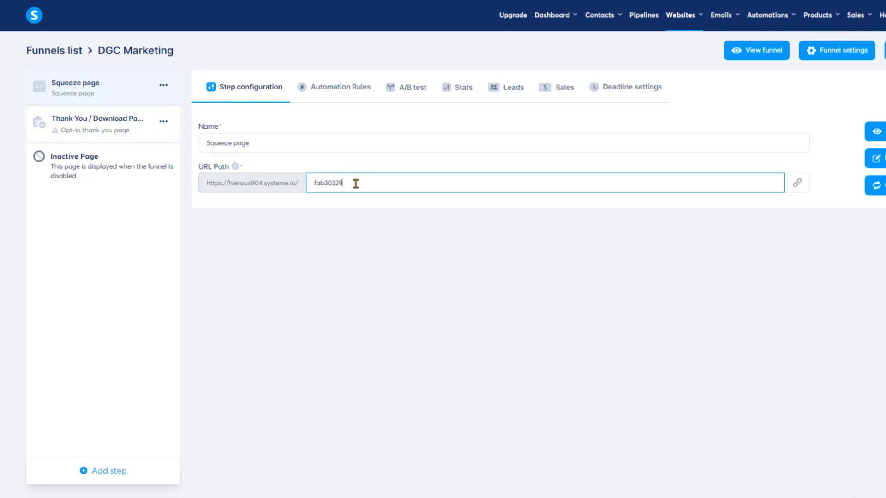
key("BackSpace")
key("BackSpace")
key("BackSpace")
key("BackSpace")
key("BackSpace")
key("BackSpace")
key("BackSpace")
key("BackSpace")
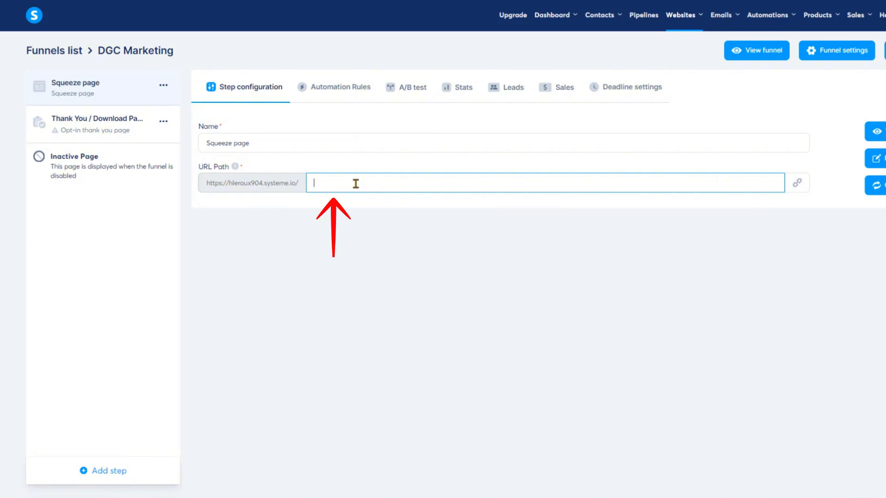
type("squeezepage")
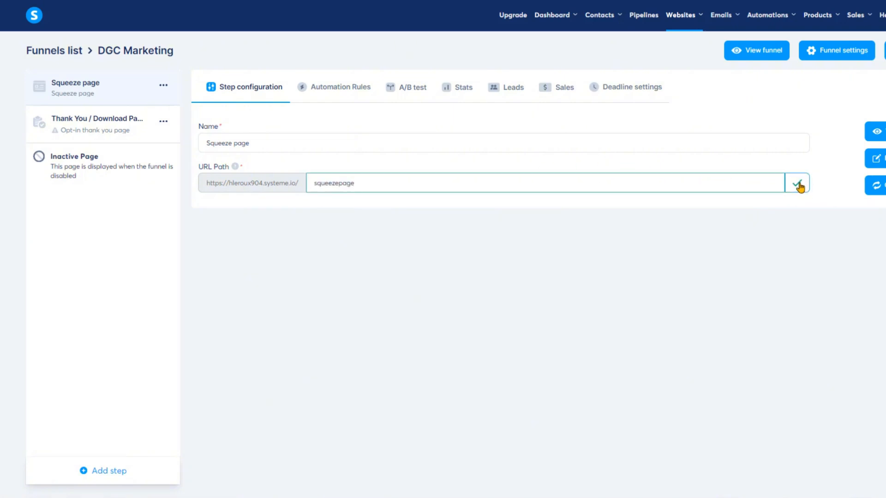
left_click(800, 186)
Choose the 'Thanks for booking a call!' template for the Thank You / Download Page step.
left_click(93, 124)
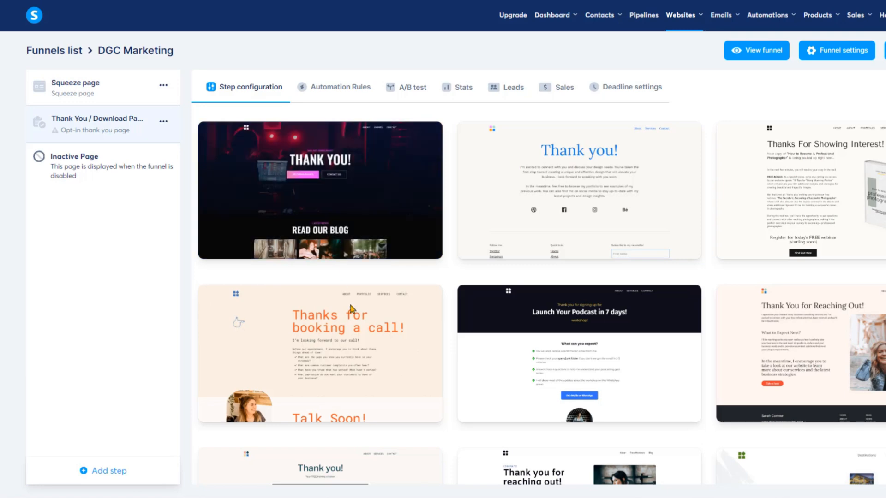
scroll(367, 360, "down", 2)
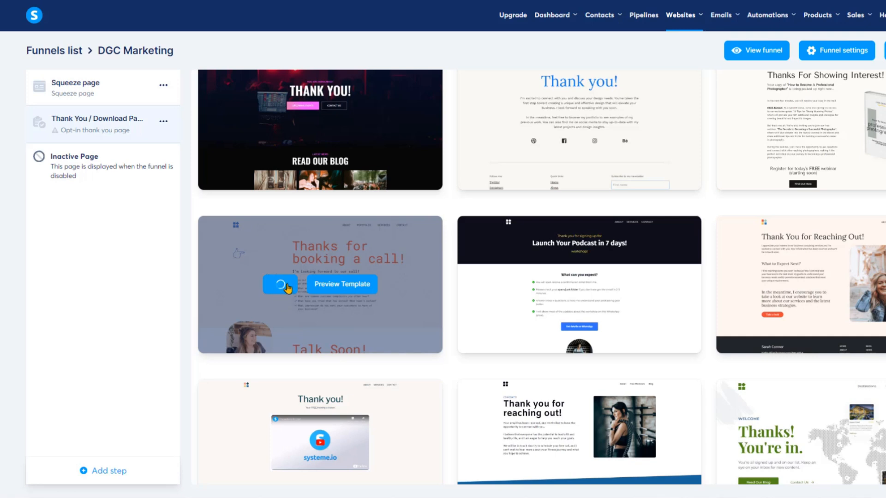
left_click(287, 289)
Set the thank-you page URL path to typage and save it.
left_click_drag(367, 180, 308, 183)
key("BackSpace")
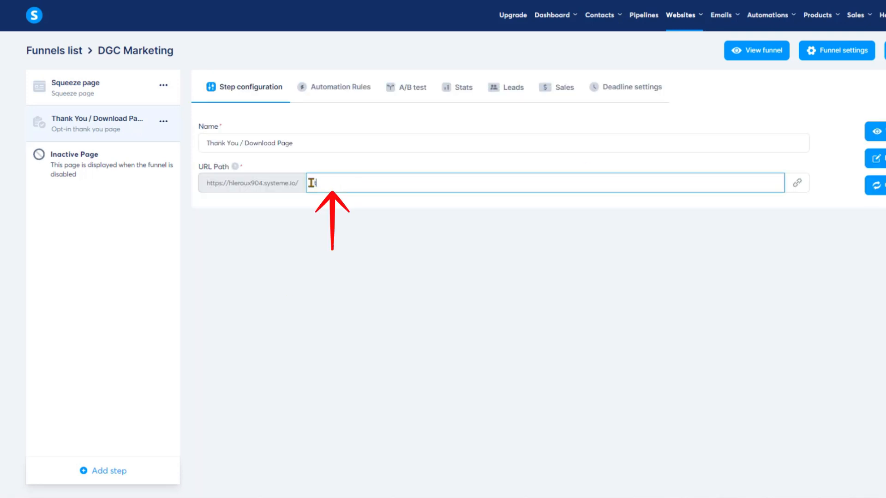
type("typage")
left_click(803, 193)
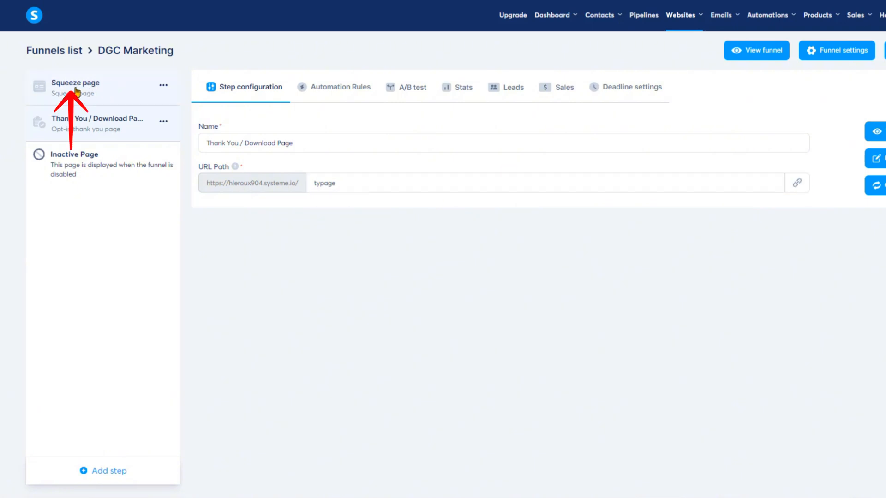
Open the squeeze page in the page editor.
left_click(77, 92)
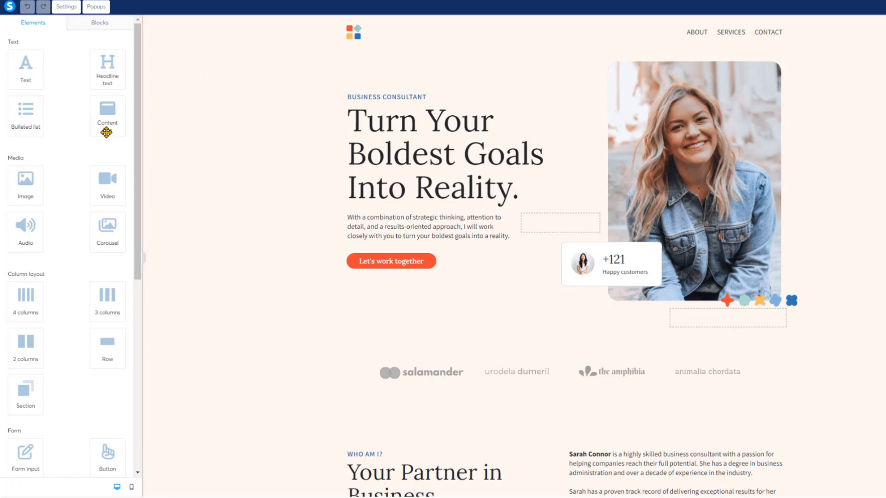
left_click_drag(138, 253, 154, 465)
left_click_drag(146, 416, 79, 73)
Delete the navigation menu from the page header.
left_click(355, 33)
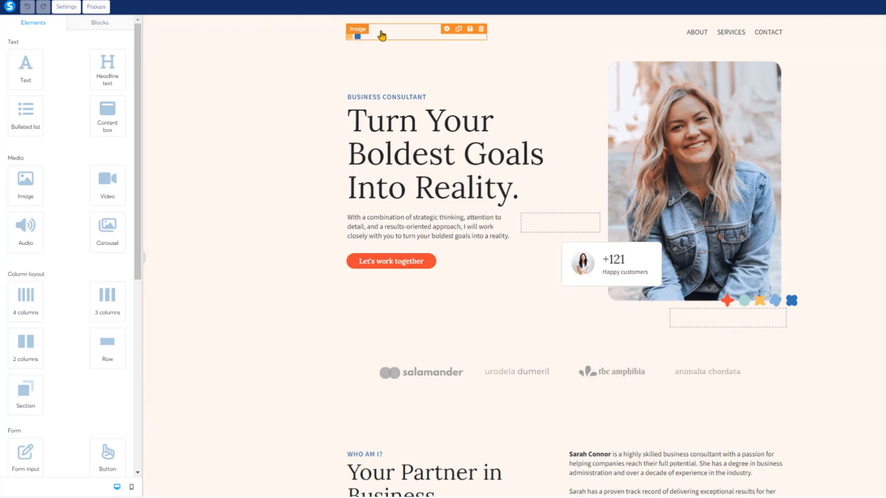
left_click(699, 36)
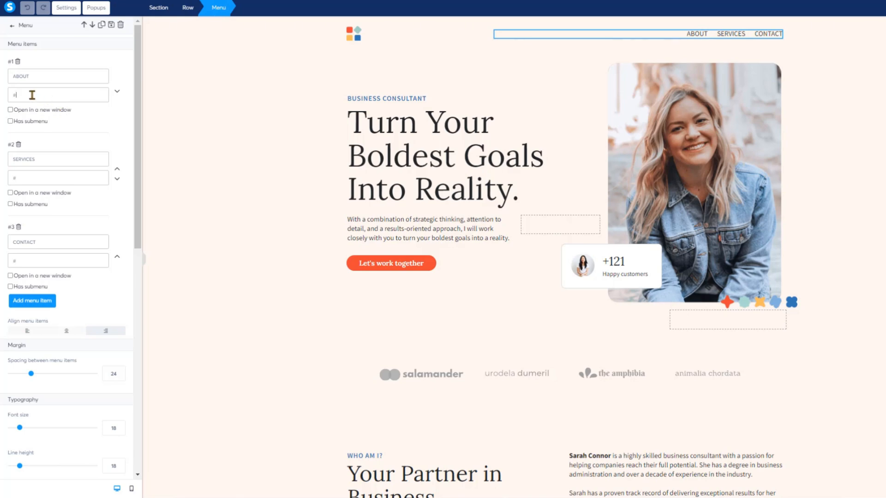
left_click(834, 40)
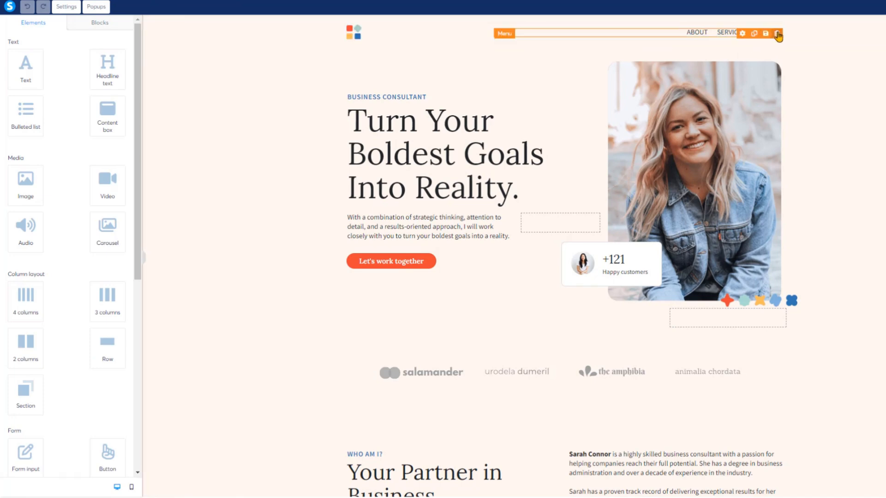
left_click(777, 34)
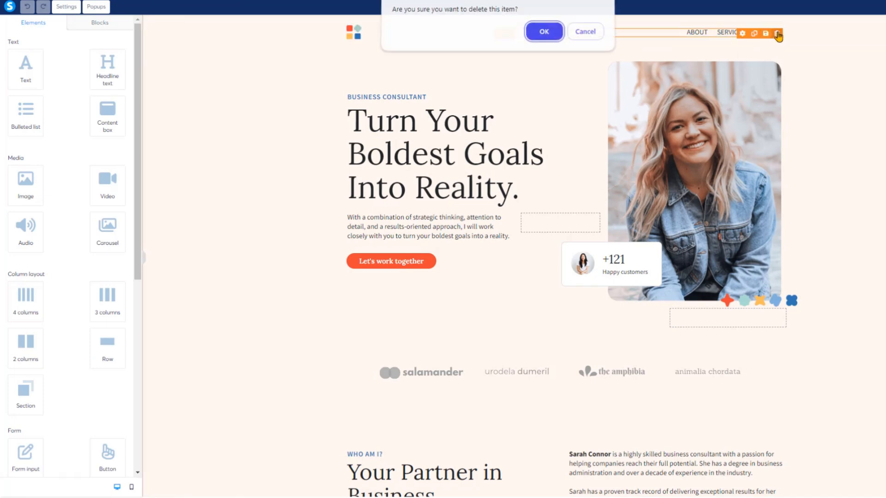
left_click(549, 39)
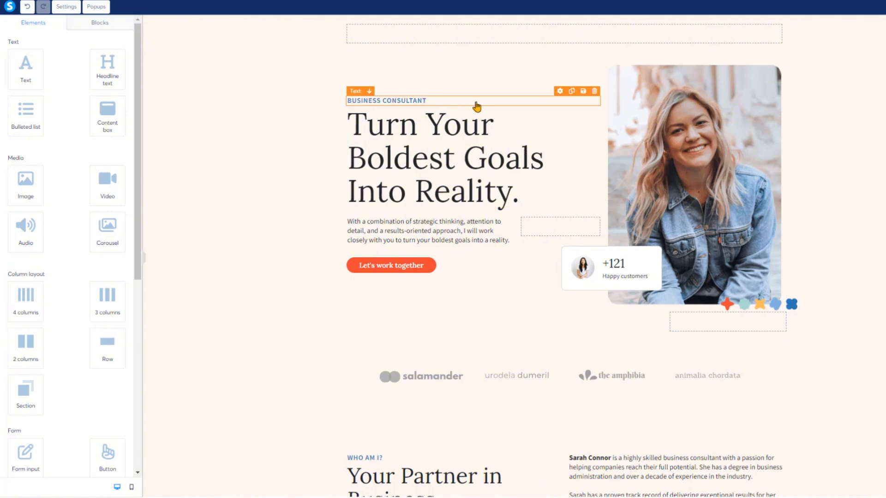
Replace the word 'Boldest' in the hero headline with 'AAA'.
double_click(451, 144)
type("AA")
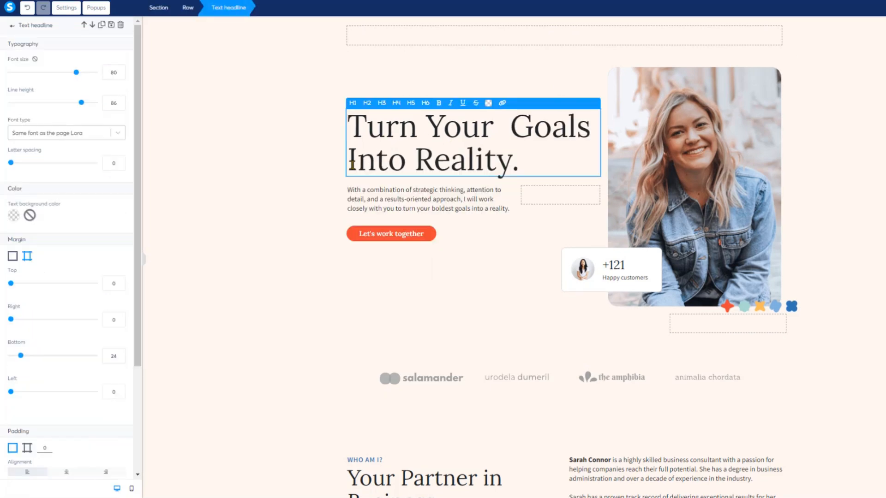
type("A")
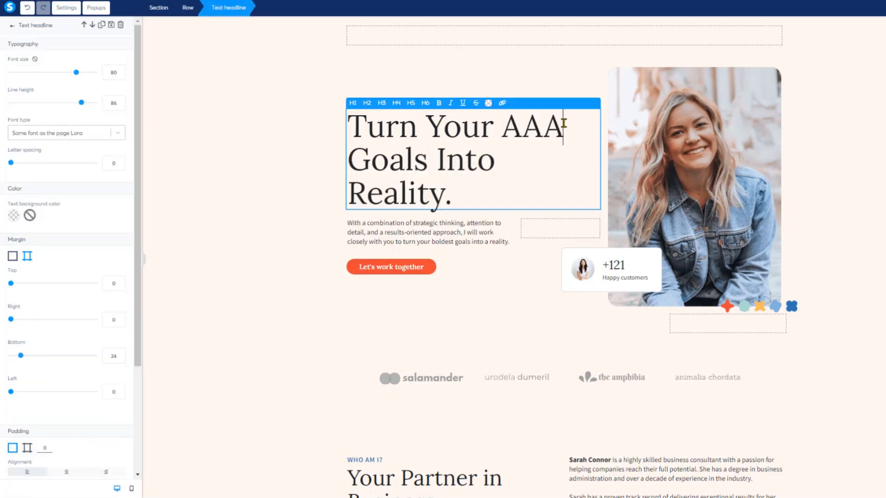
left_click(420, 274)
Select the hero image and set its image size to 487.
left_click(713, 208)
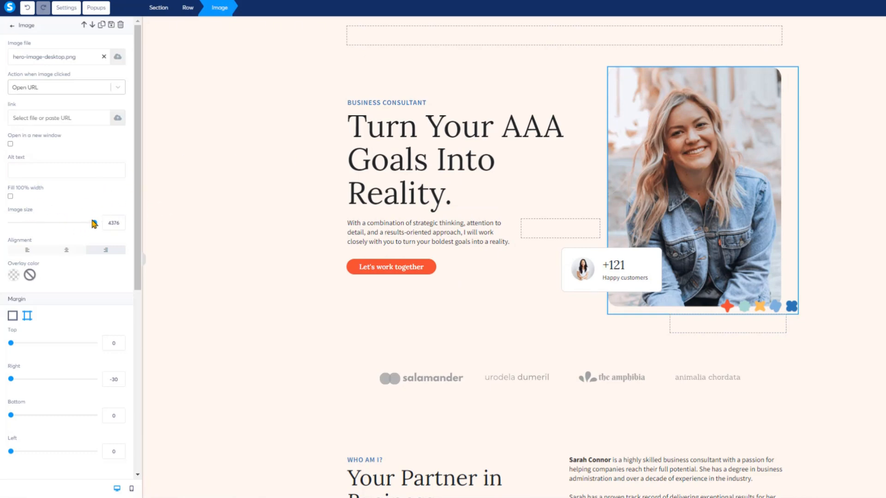
left_click_drag(94, 224, 91, 228)
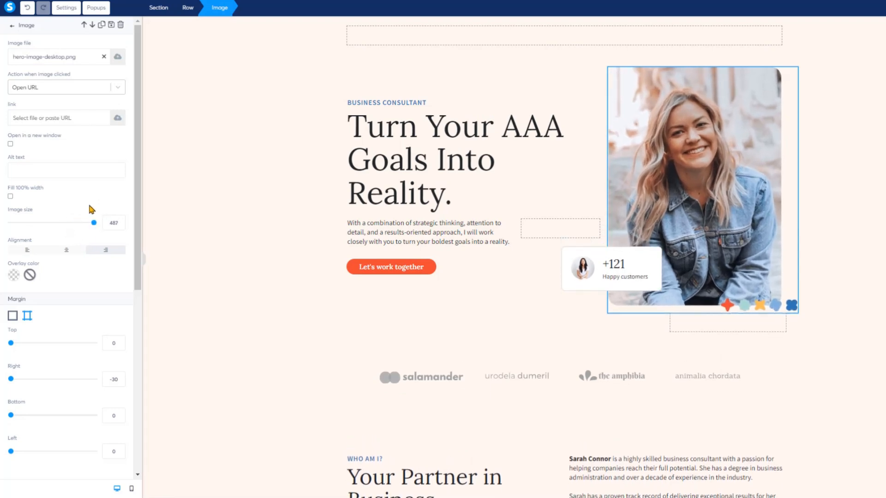
scroll(97, 217, "down", 5)
scroll(102, 223, "up", 5)
Replace the hero image with Retirementbackground.png from the previously uploaded images.
left_click(104, 58)
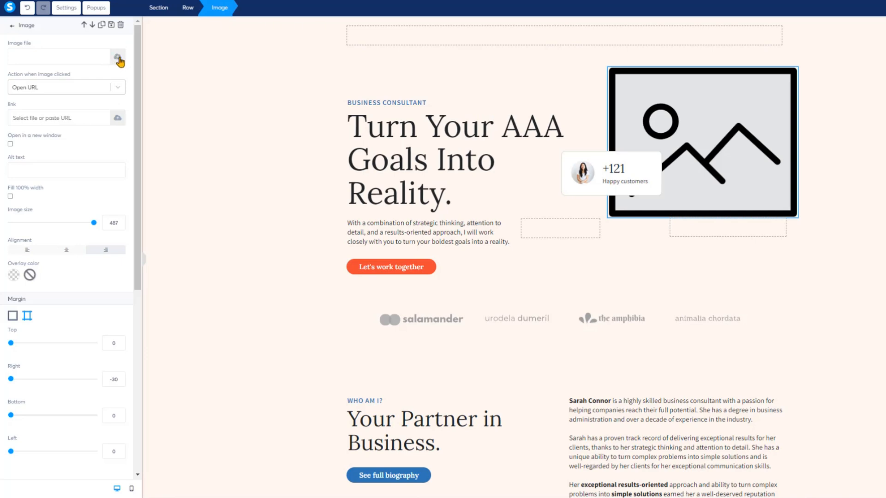
left_click(118, 59)
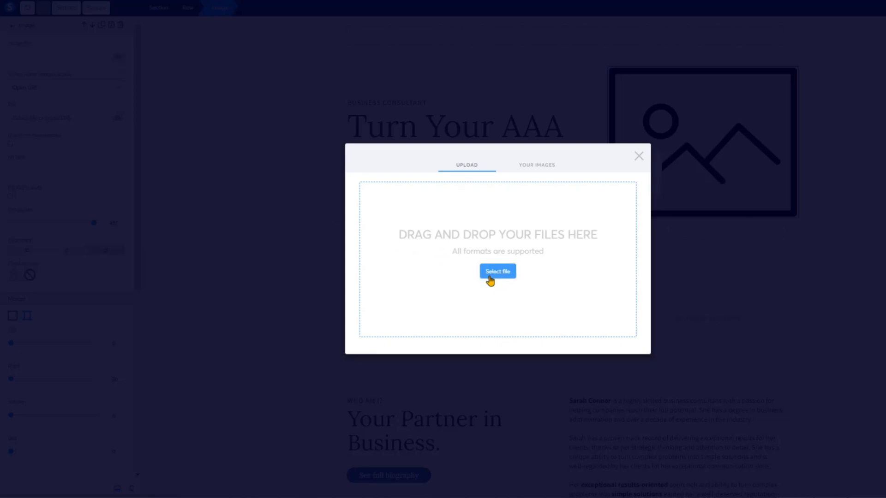
left_click(538, 167)
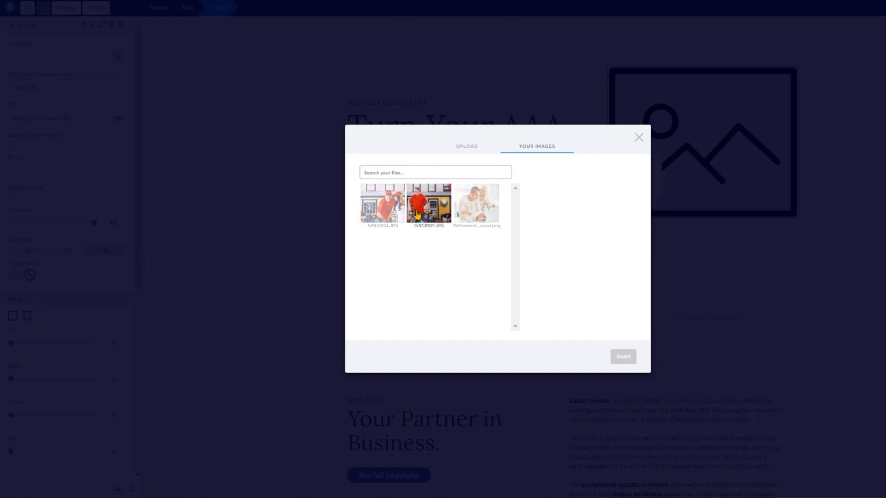
left_click(479, 210)
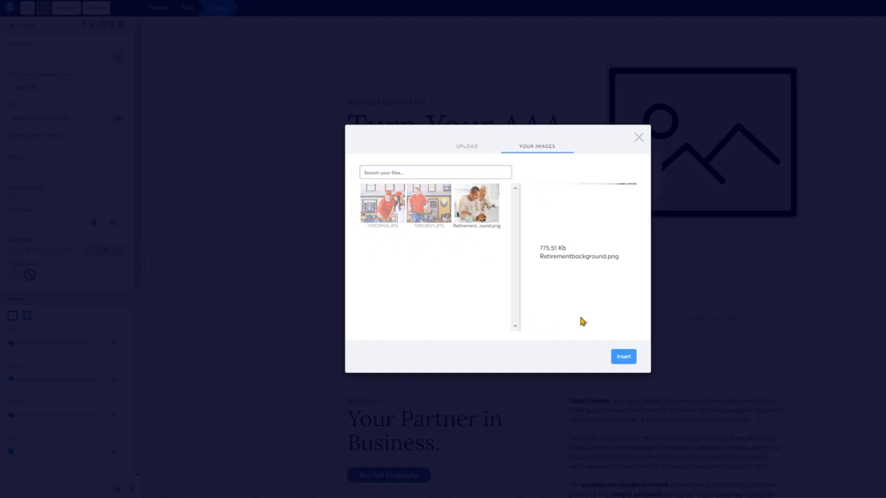
left_click(624, 357)
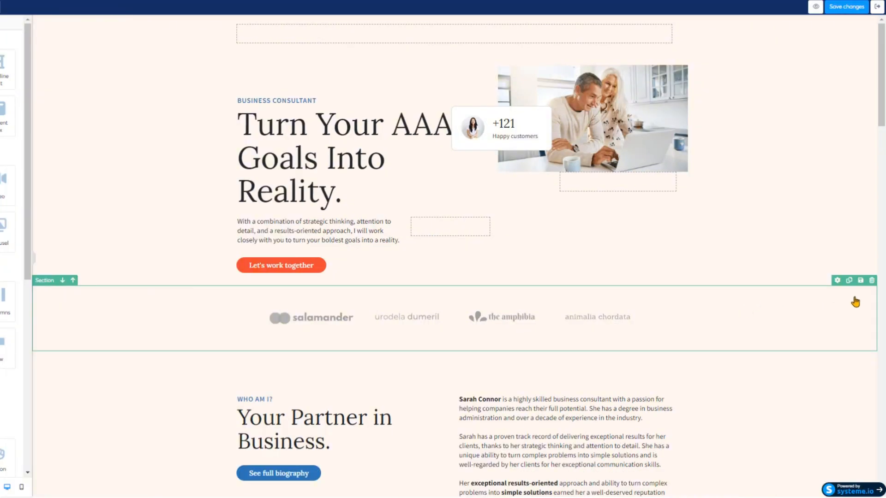
Delete the section of partner logos below the hero.
left_click(873, 281)
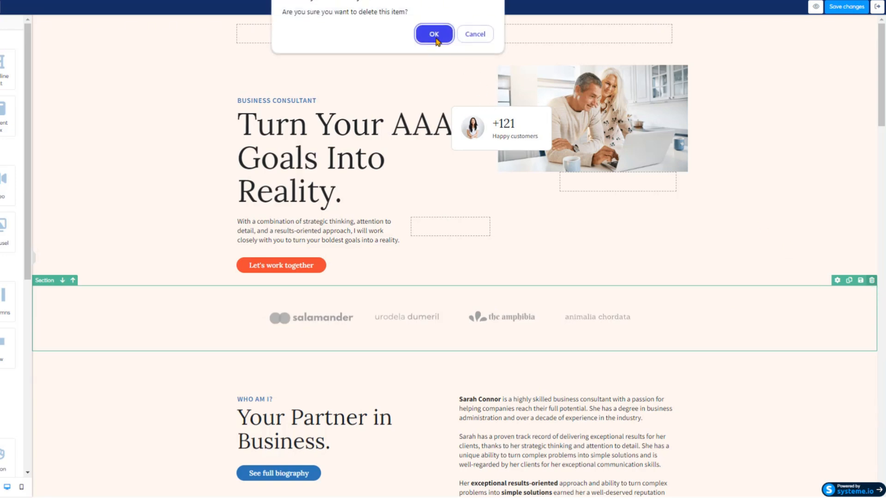
left_click(433, 34)
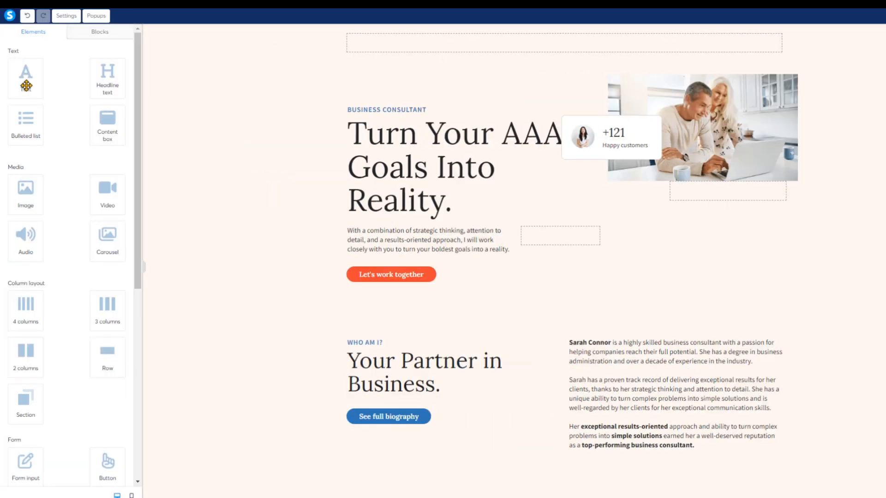
Add a text element in a new row directly below the hero section.
left_click_drag(26, 77, 537, 316)
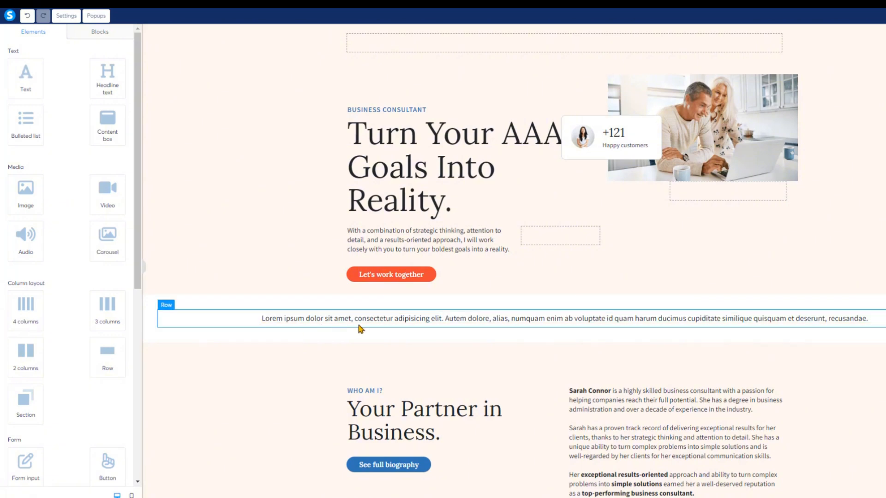
double_click(553, 321)
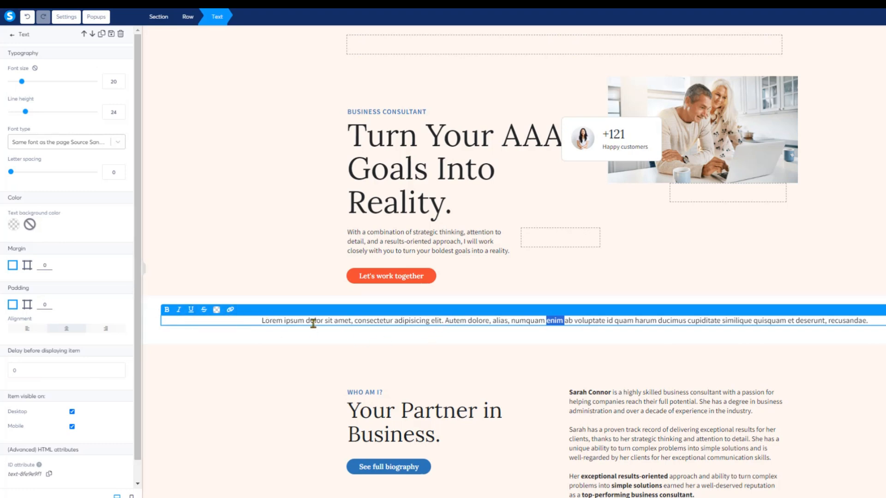
left_click(154, 304)
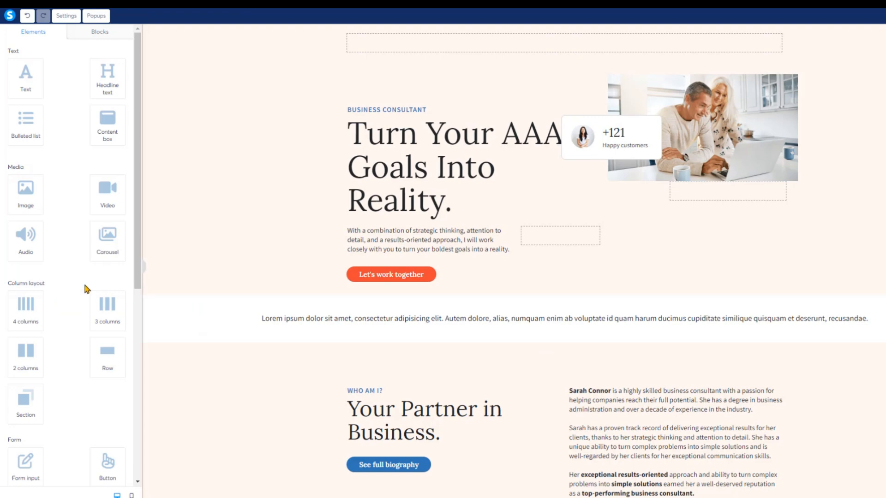
Try adding a video element below the new text row, review its video type, and undo the insertion.
left_click_drag(111, 202, 609, 354)
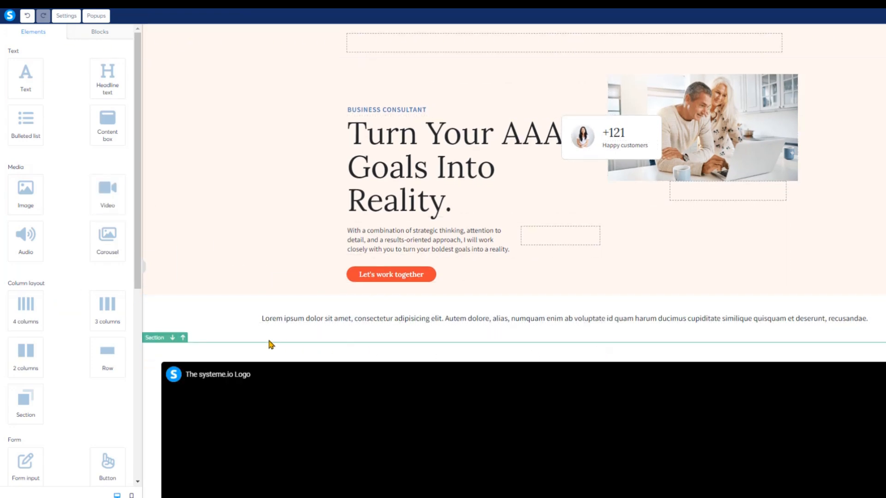
scroll(472, 314, "down", 4)
scroll(647, 342, "down", 3)
left_click(409, 303)
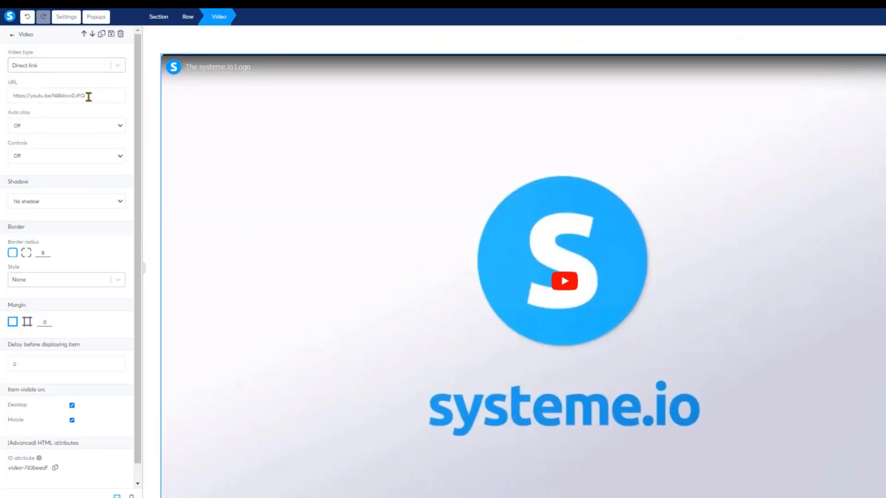
left_click(115, 70)
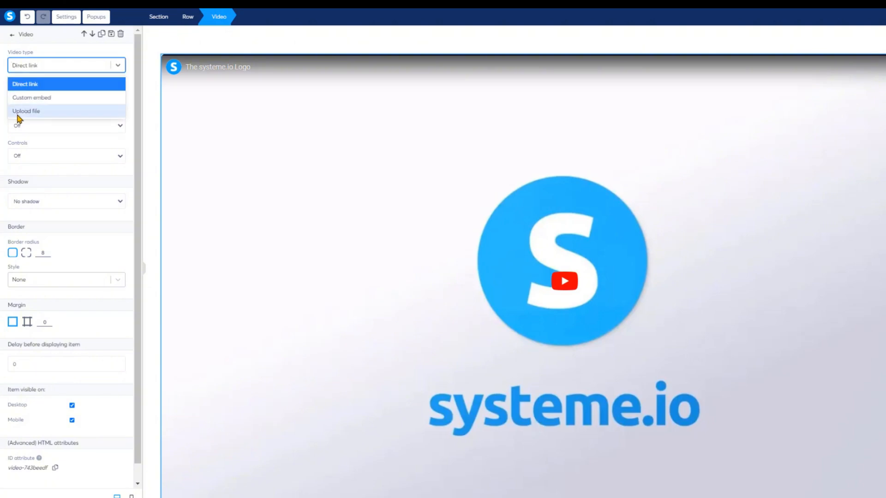
left_click(119, 67)
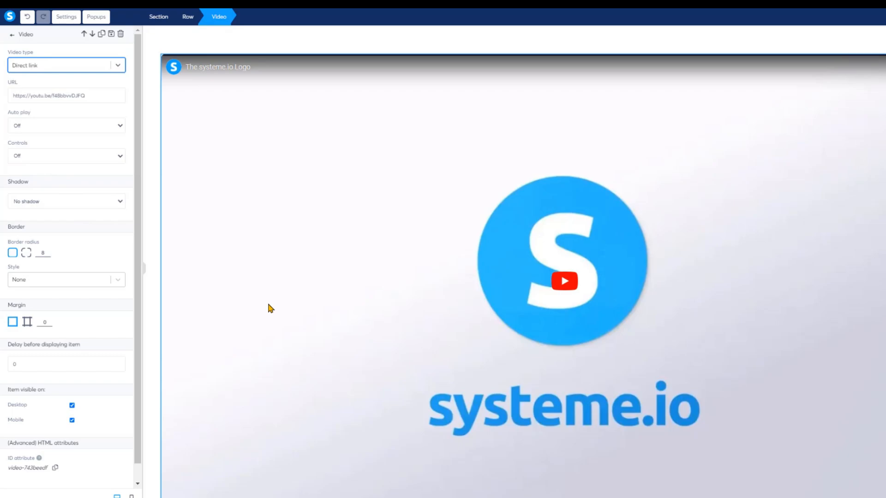
left_click(27, 18)
Add a button above the services section and set its click action to Open URL.
scroll(527, 287, "down", 2)
mouse_move(138, 267)
left_mouse_down()
mouse_move(132, 355)
mouse_move(154, 261)
left_mouse_up()
scroll(133, 364, "down", 2)
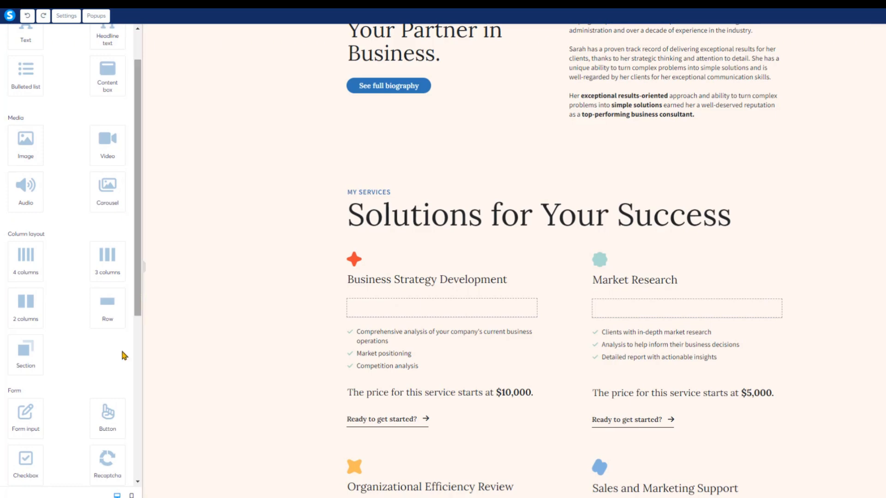
left_click_drag(108, 415, 554, 167)
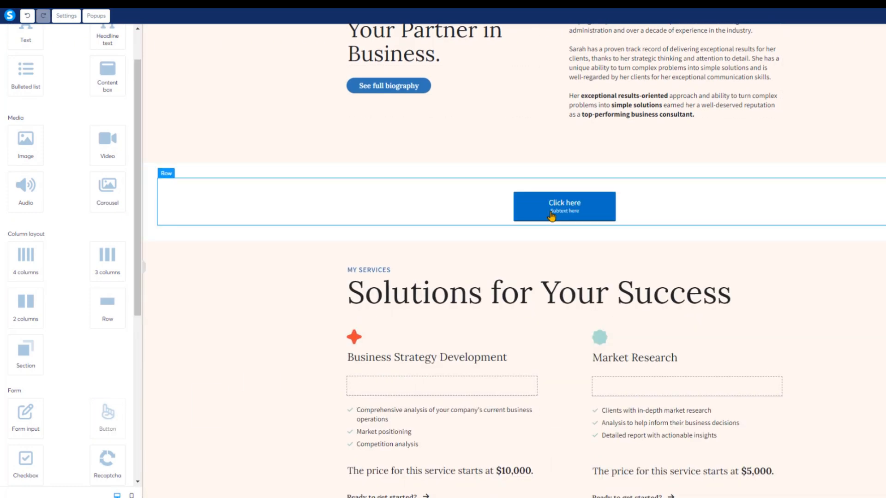
left_click(561, 210)
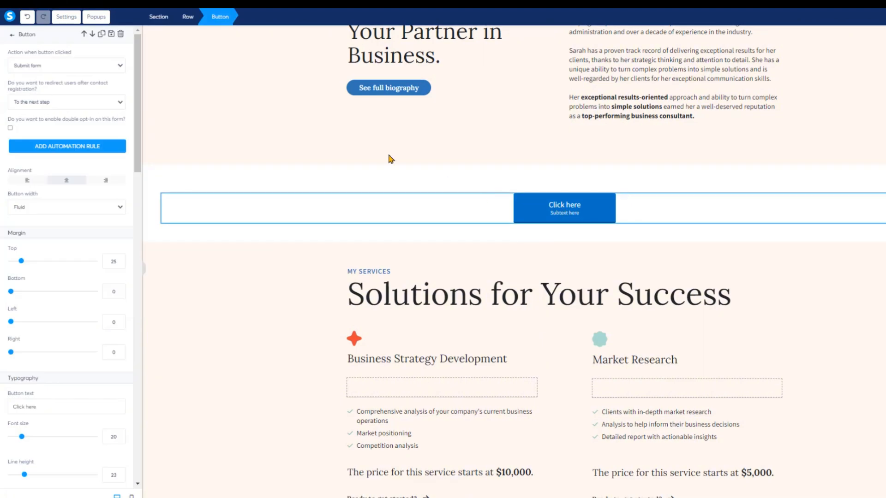
left_click(120, 67)
left_click(33, 105)
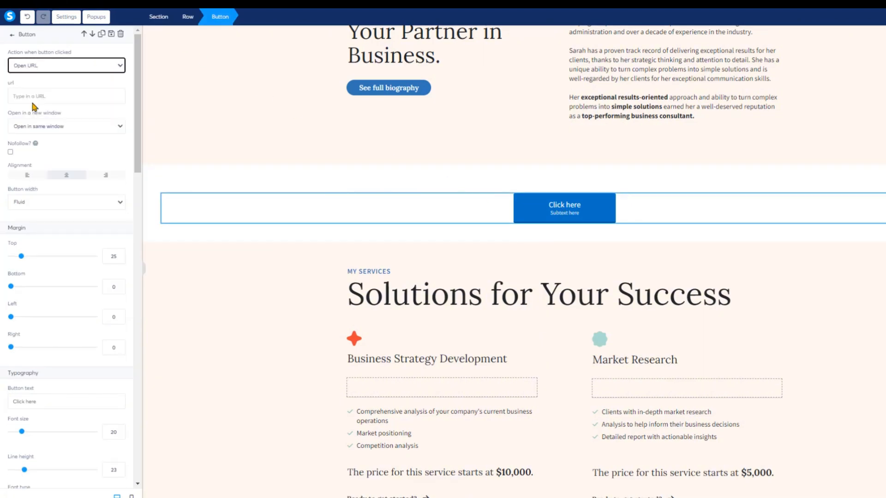
left_click(63, 97)
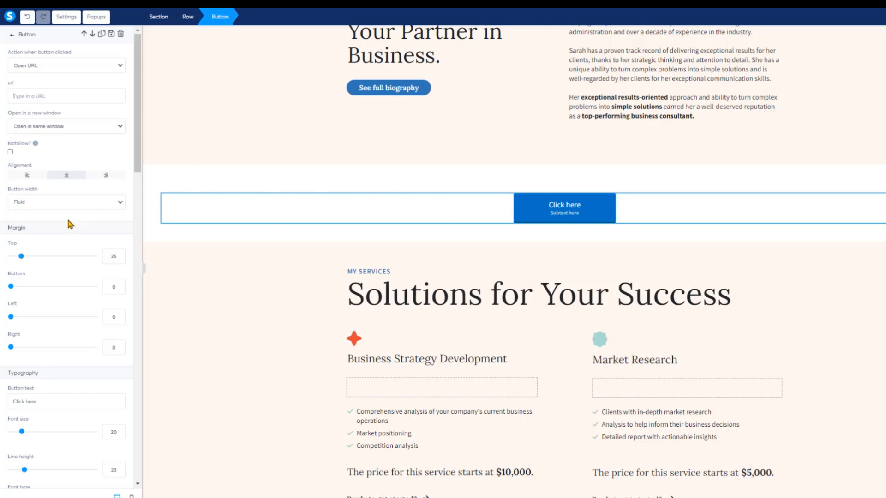
Adjust the button's font size, subtext size and padding sliders.
left_click_drag(11, 286, 6, 327)
left_click_drag(139, 171, 144, 263)
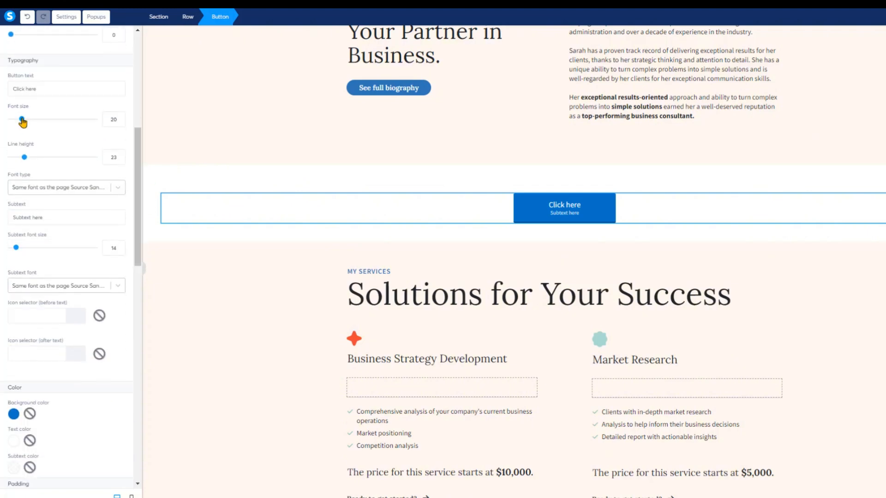
mouse_move(22, 120)
left_mouse_down()
mouse_move(49, 123)
mouse_move(22, 121)
left_mouse_up()
mouse_move(17, 247)
left_mouse_down()
mouse_move(40, 251)
mouse_move(24, 252)
mouse_move(32, 229)
mouse_move(40, 232)
mouse_move(6, 232)
mouse_move(9, 257)
left_mouse_up()
scroll(16, 227, "down", 6)
left_click_drag(35, 285, 29, 295)
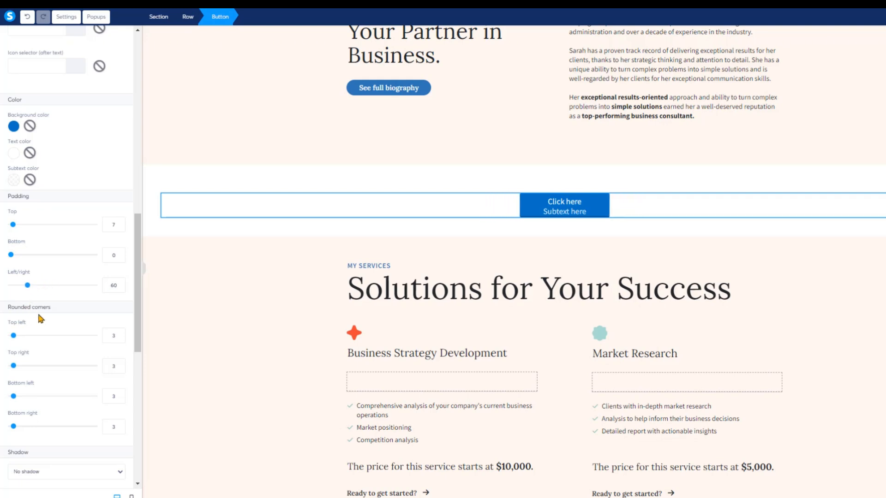
Round all four button corners, to about 49, 54, 44 and 43 px.
left_click_drag(14, 336, 52, 336)
left_click_drag(13, 365, 56, 365)
left_click_drag(14, 396, 48, 396)
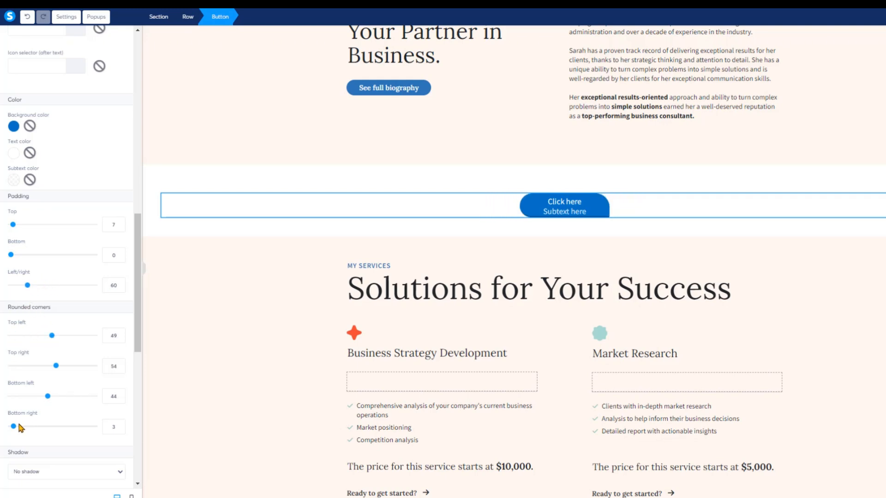
left_click_drag(15, 428, 47, 427)
Save the changes to the squeeze page.
left_click_drag(137, 340, 148, 450)
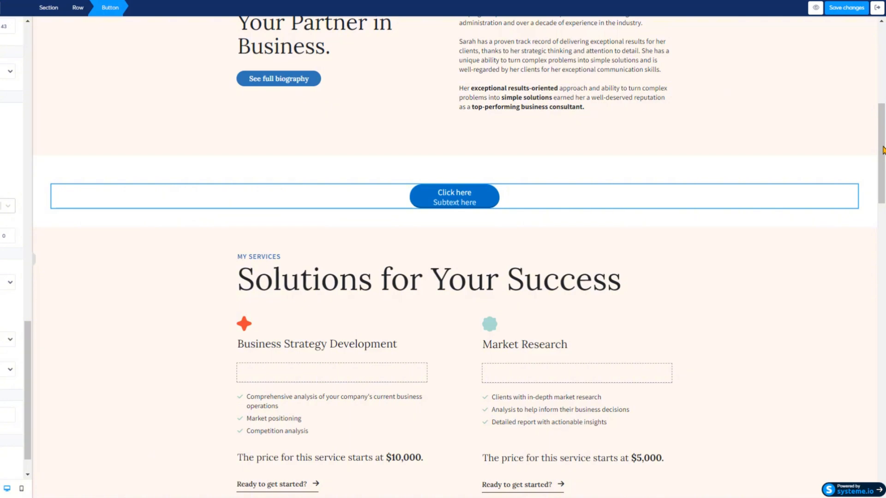
left_click_drag(884, 124, 884, 33)
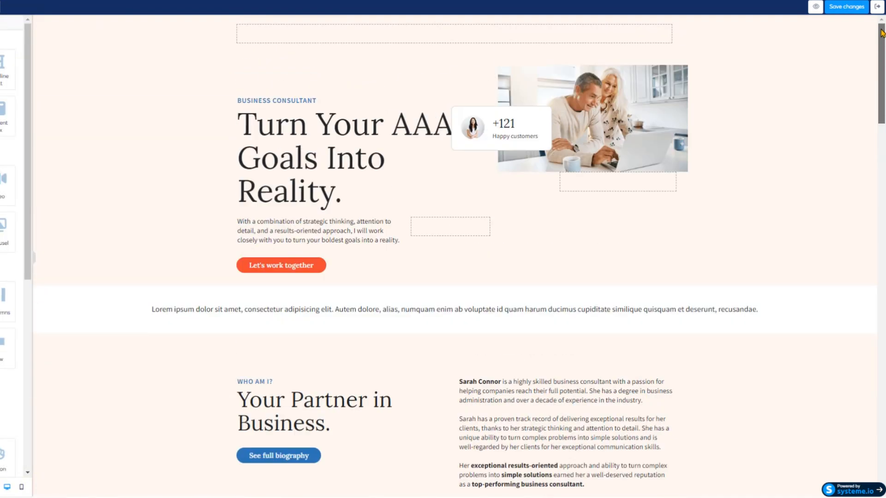
left_click(847, 11)
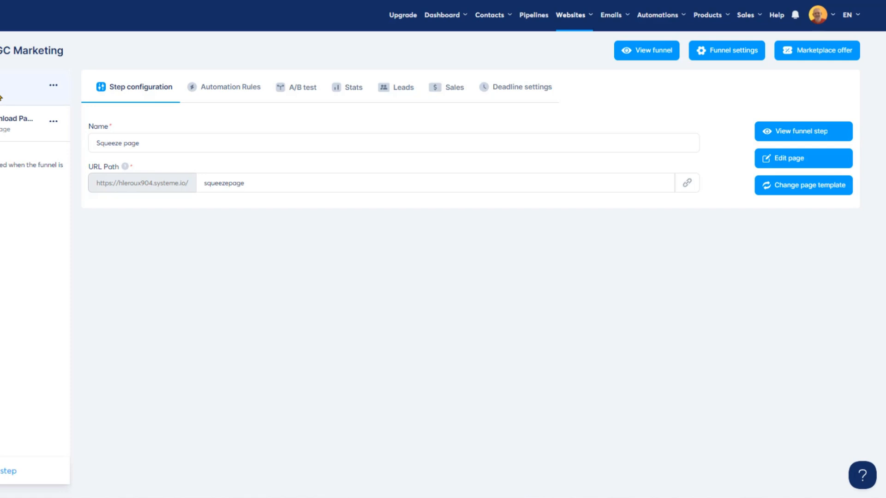
Open the Thank You / Download Page funnel step in the page editor.
left_click(17, 121)
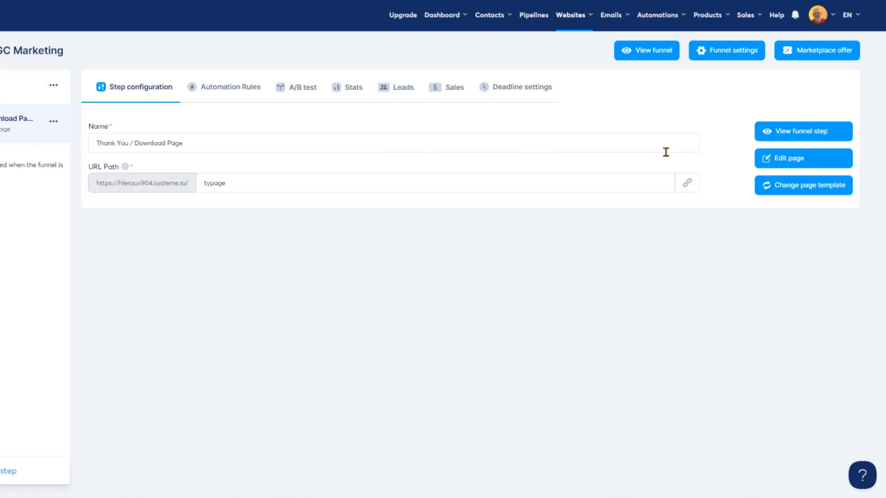
left_click(810, 163)
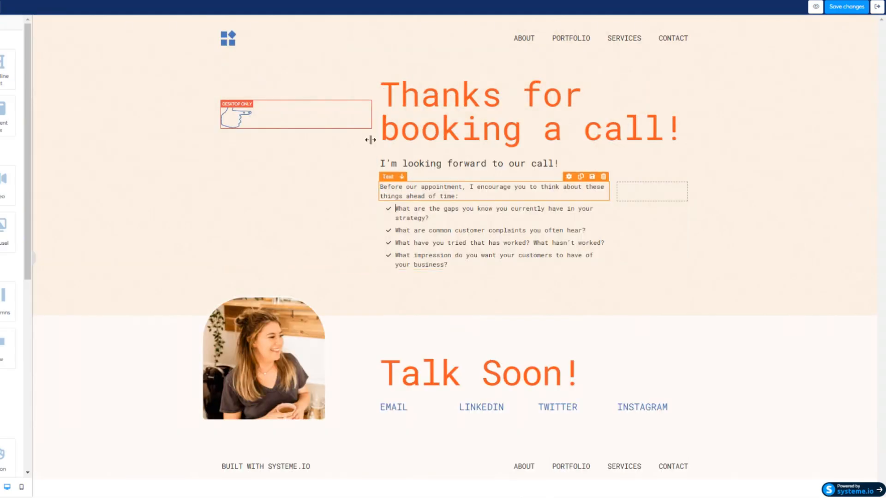
Delete the pointing-hand image beside the headline and the navigation menu in the header.
left_click(366, 95)
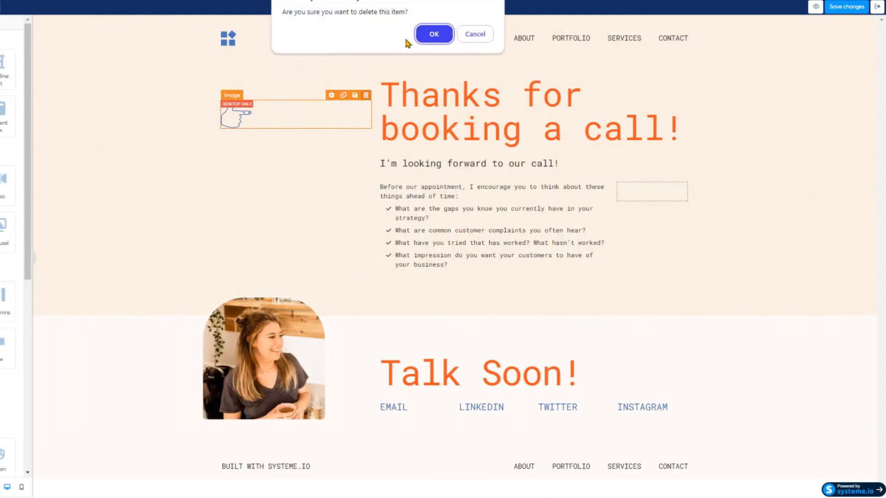
left_click(434, 34)
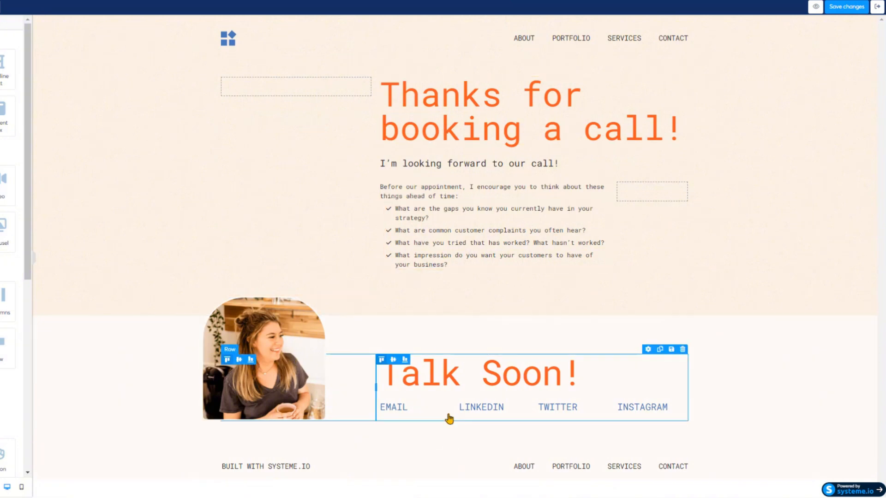
left_click(683, 40)
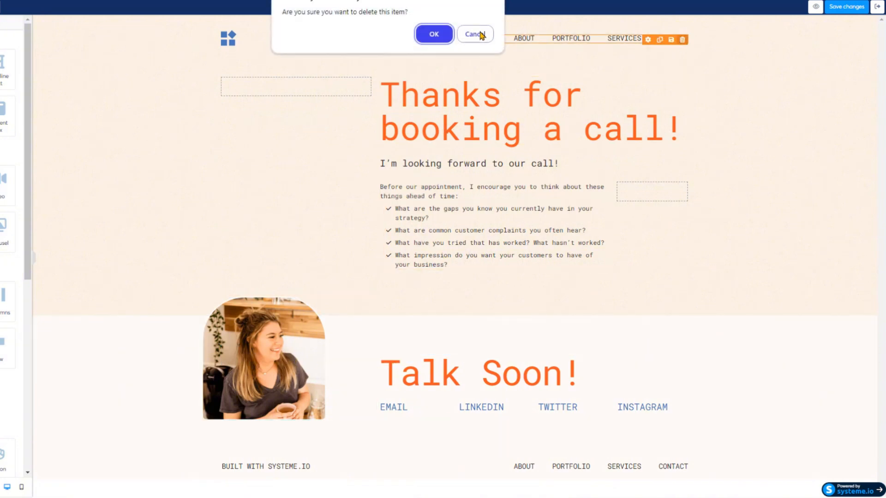
left_click(434, 34)
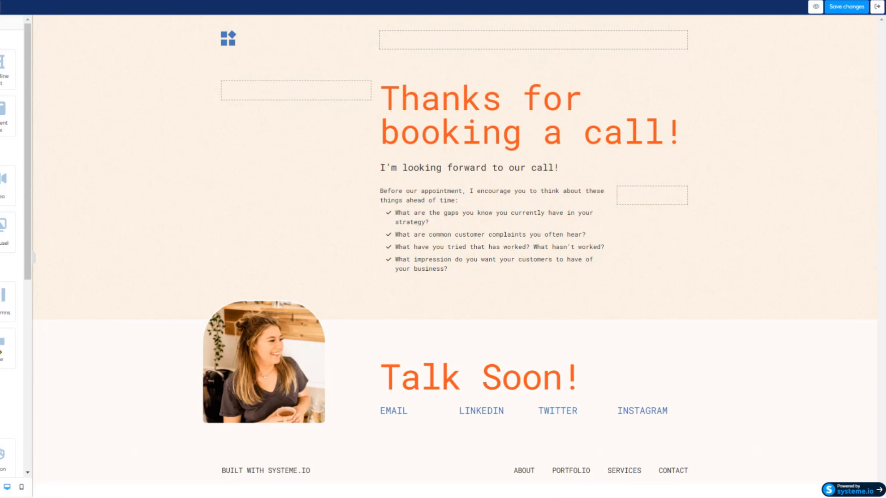
Save the thank-you page changes and exit the editor.
scroll(1, 352, "down", 5)
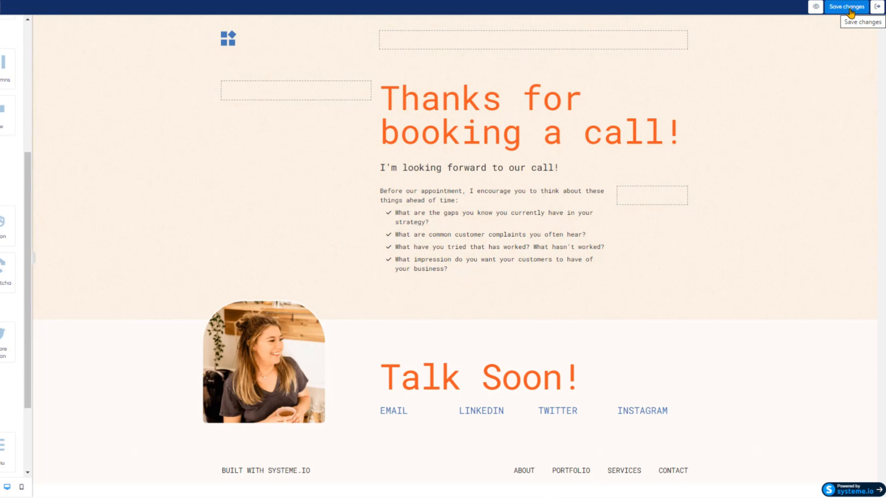
left_click(851, 12)
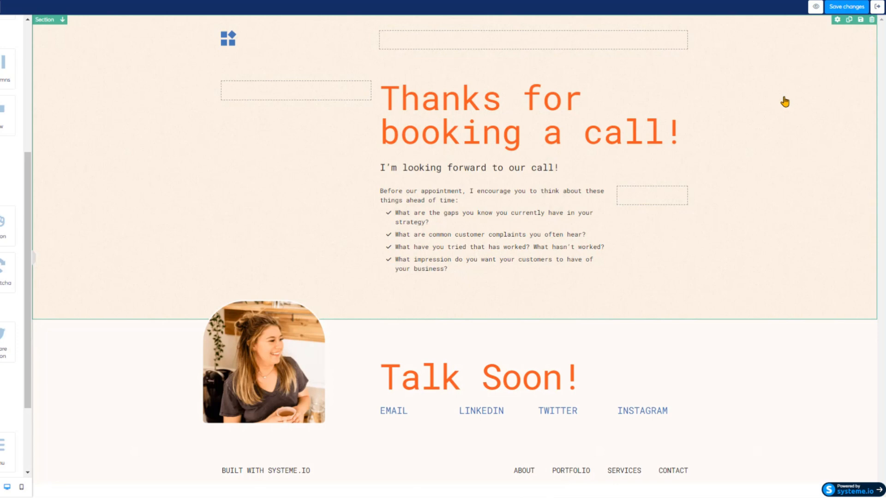
left_click(846, 7)
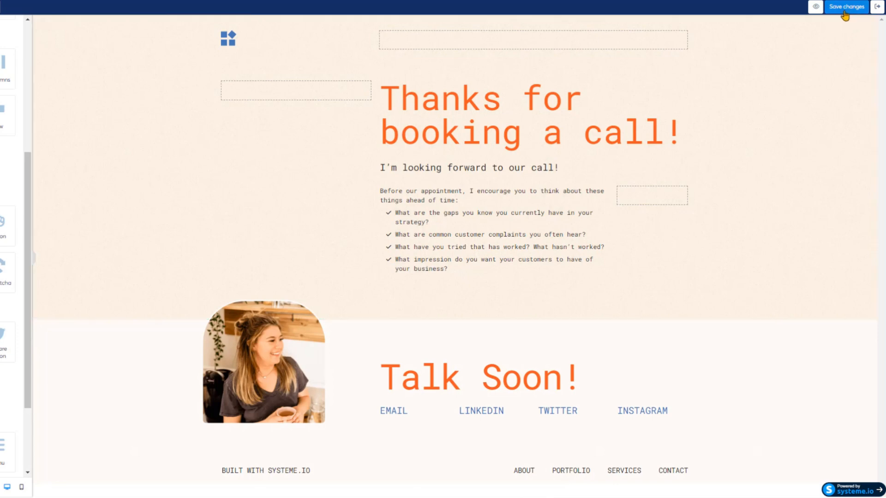
left_click(878, 7)
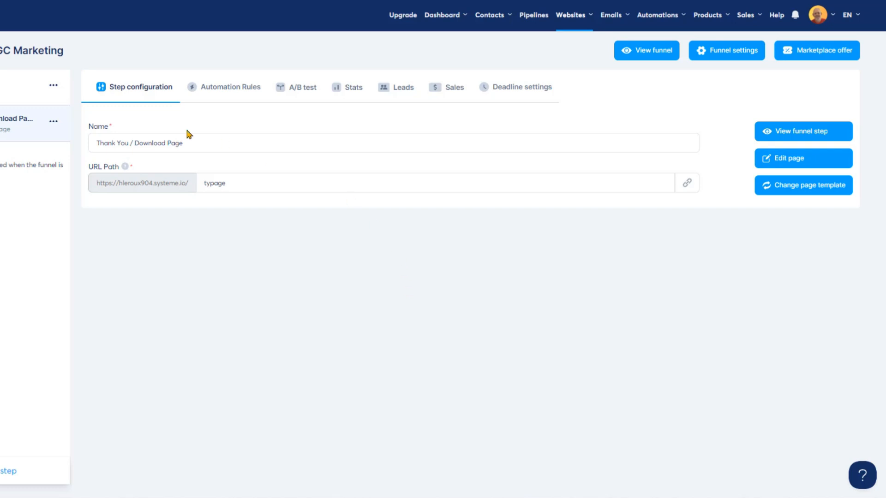
Preview the squeeze page funnel step.
left_click(13, 92)
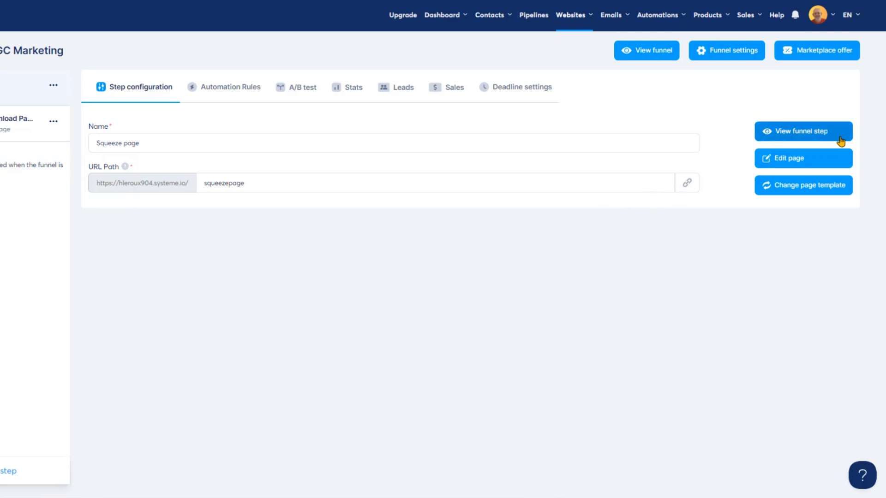
left_click(805, 135)
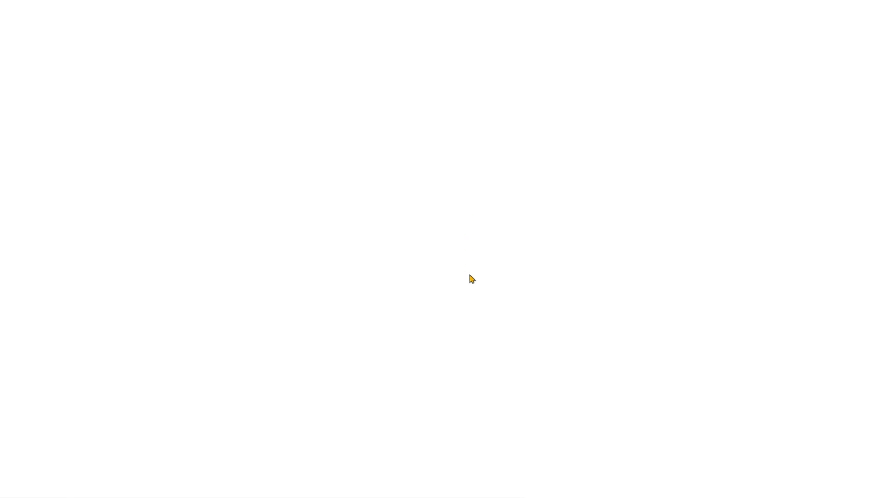